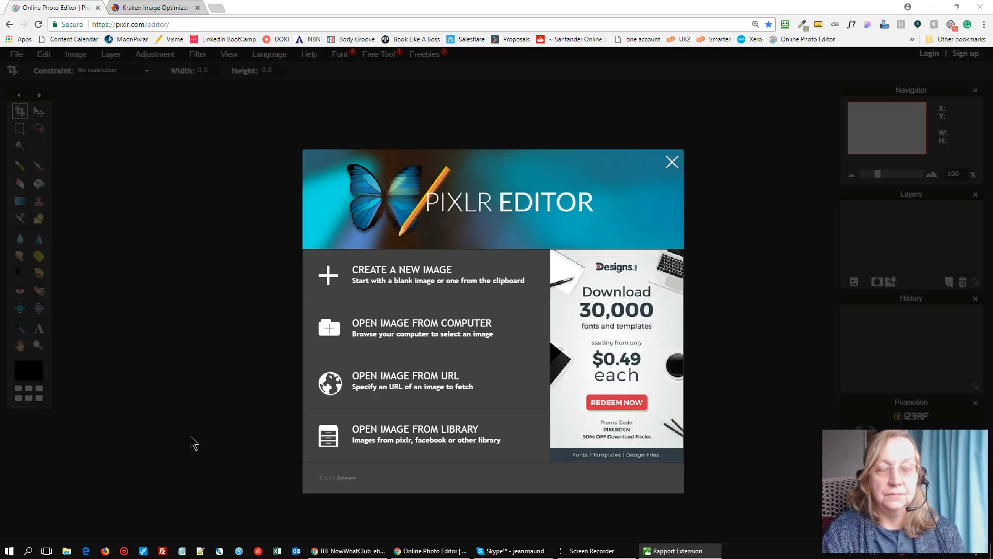
Step: Open the image giraffe.png from the newsletter_photos folder on the computer
left_click(371, 271)
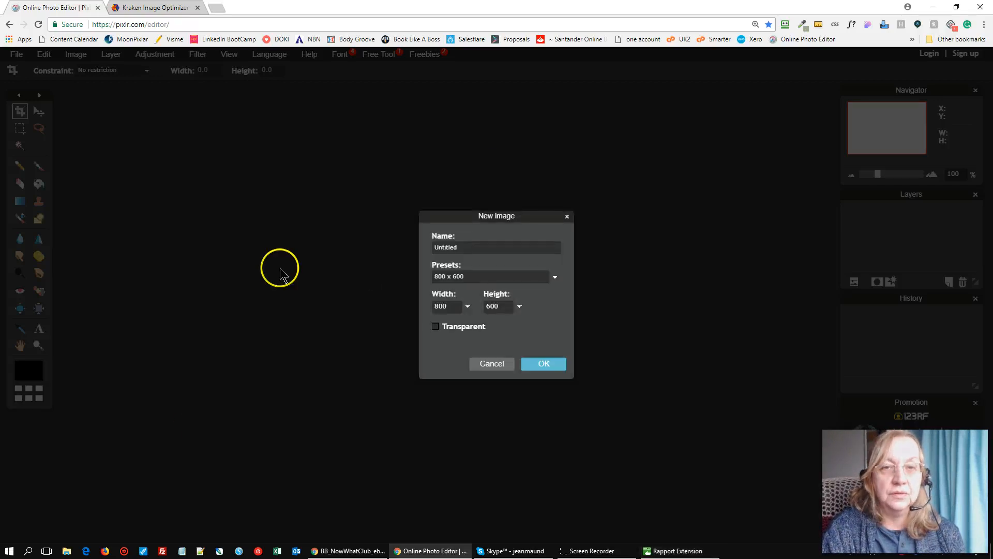
left_click(486, 364)
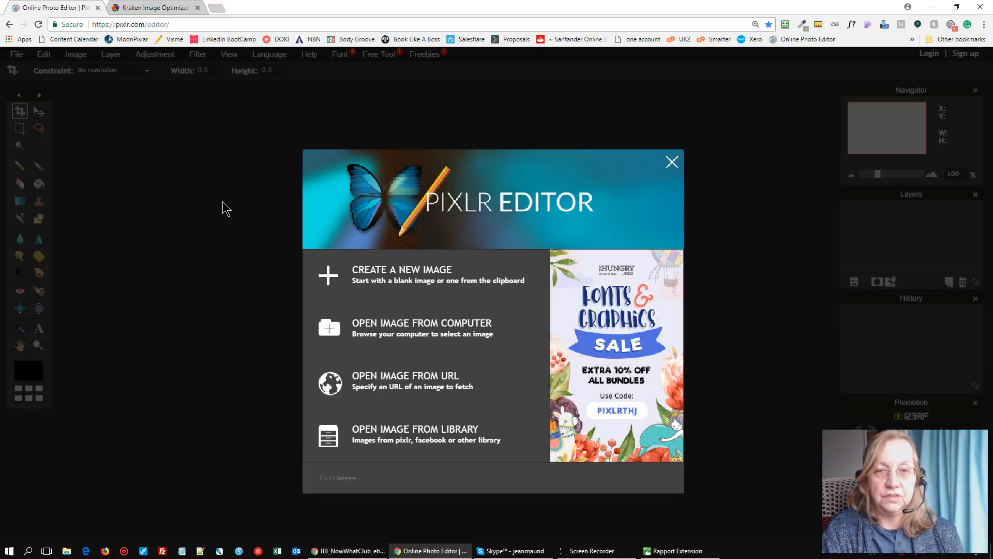
left_click(403, 334)
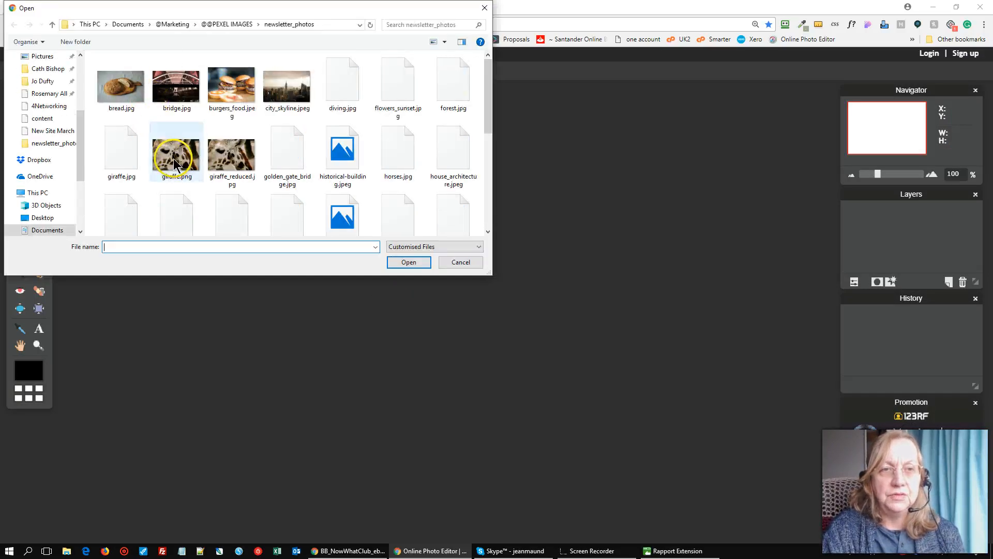
left_click(176, 162)
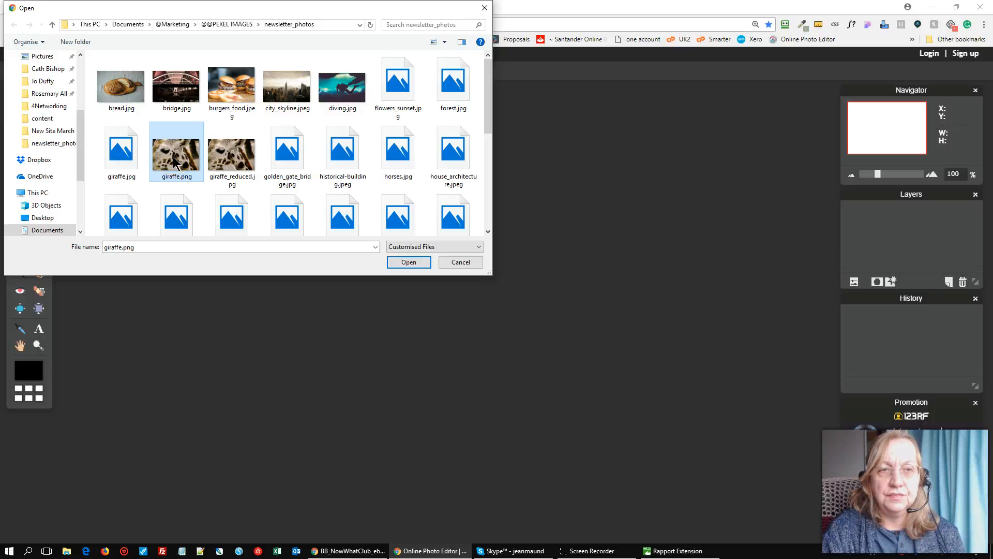
left_click(125, 157)
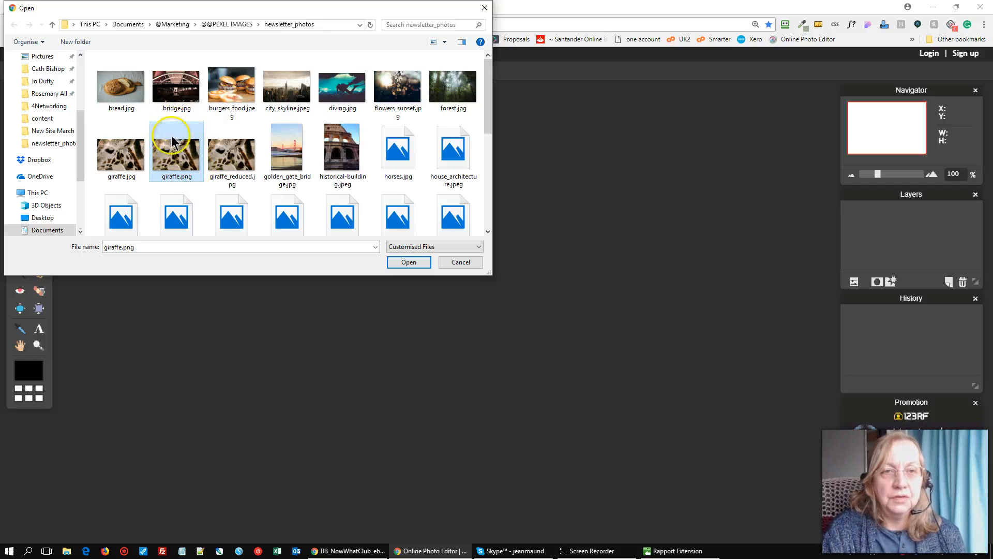
double_click(172, 159)
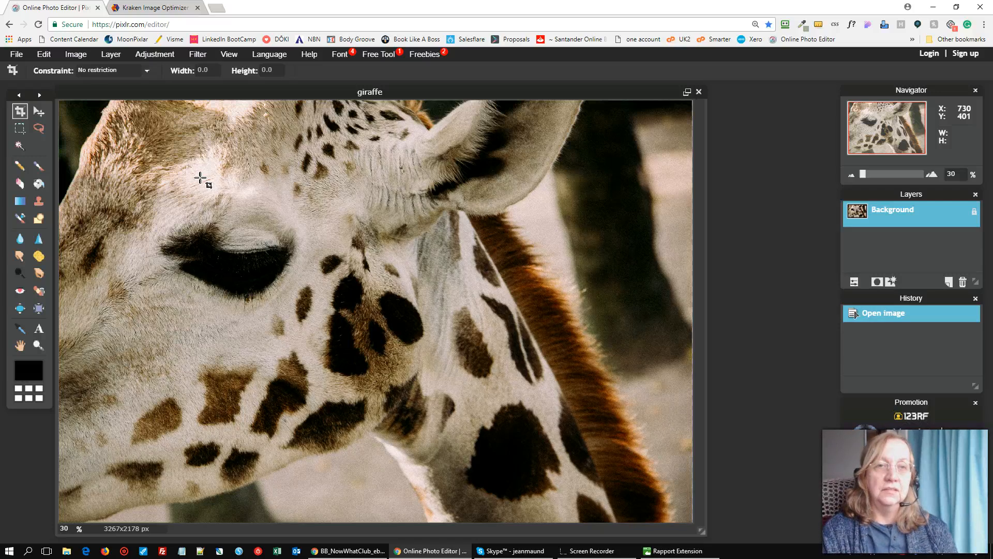
Step: Resize the giraffe image to a width of 500 pixels with its proportions constrained
left_click(70, 58)
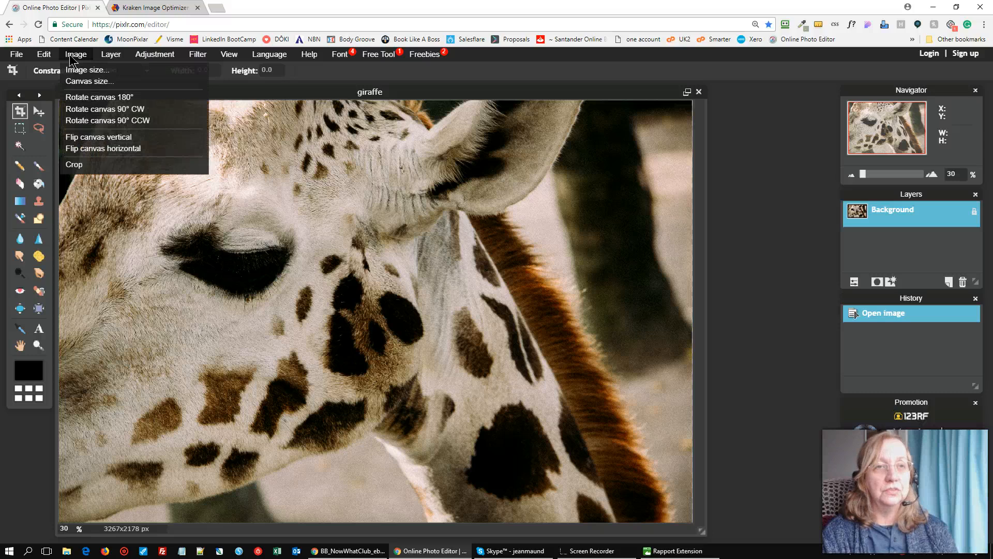
left_click(75, 58)
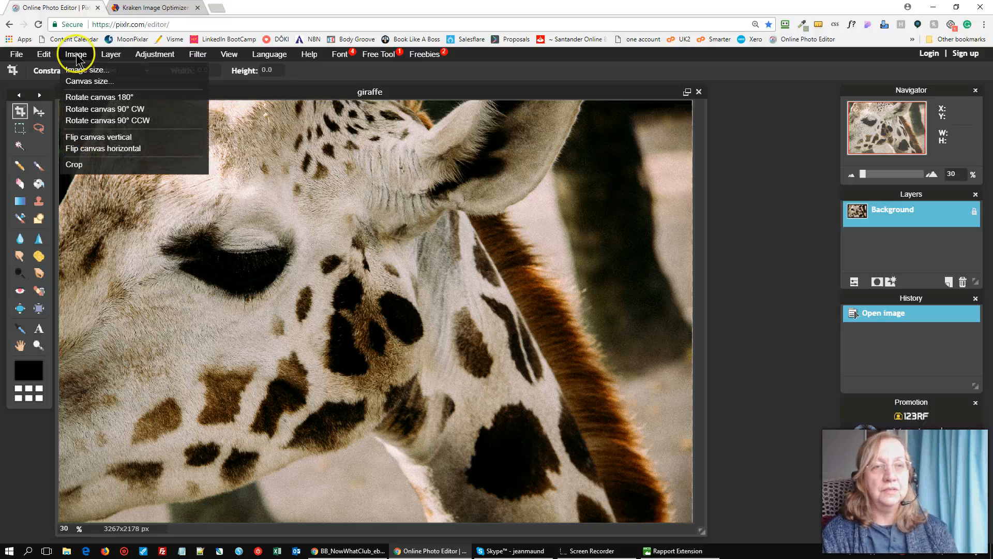
left_click(80, 69)
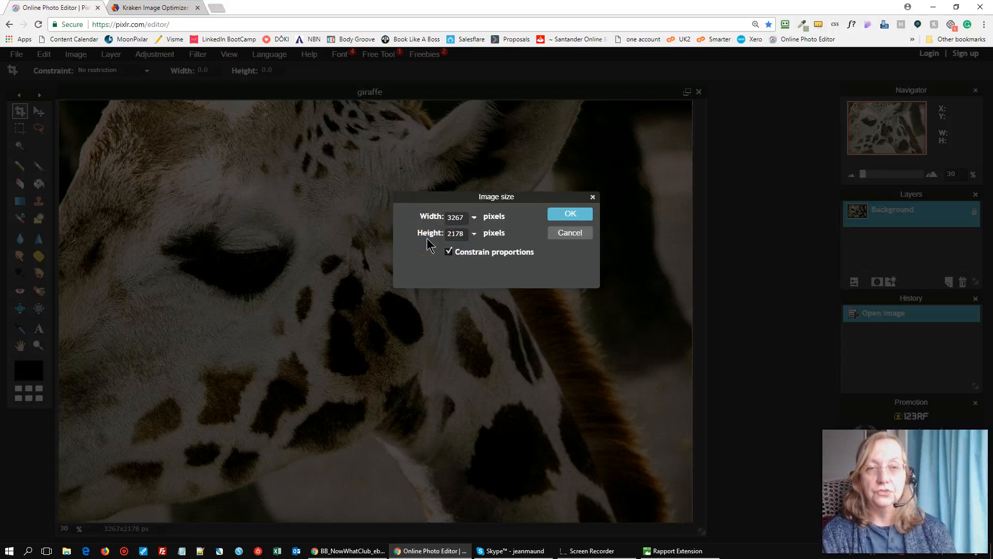
left_click(448, 216)
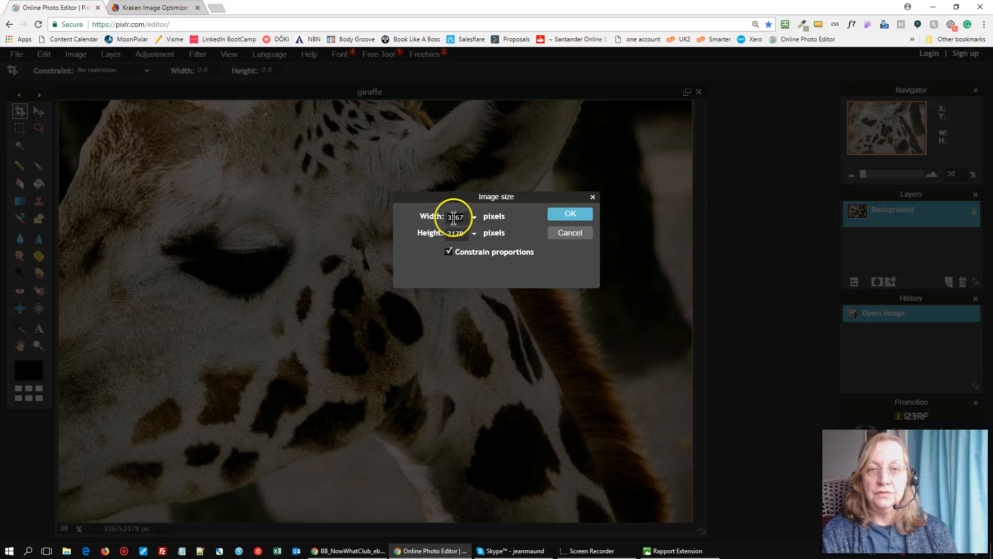
type("500")
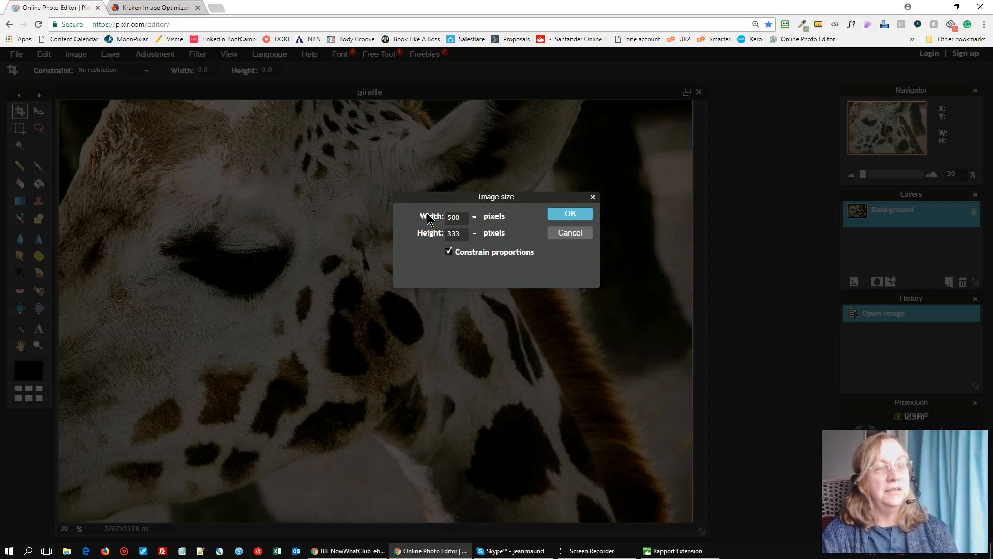
left_click(566, 212)
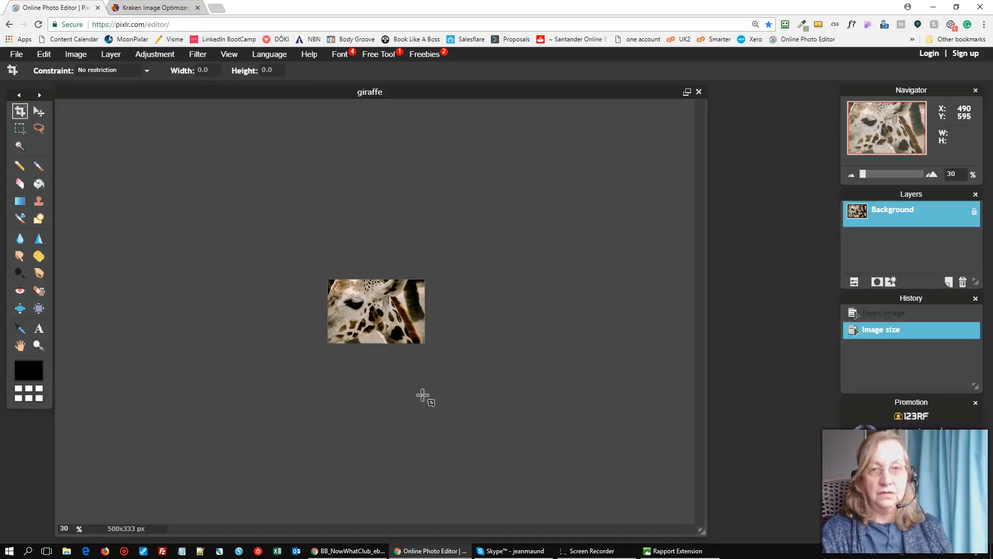
Step: Start saving the resized image to the computer and choose the JPEG format
key("ctrl+plus")
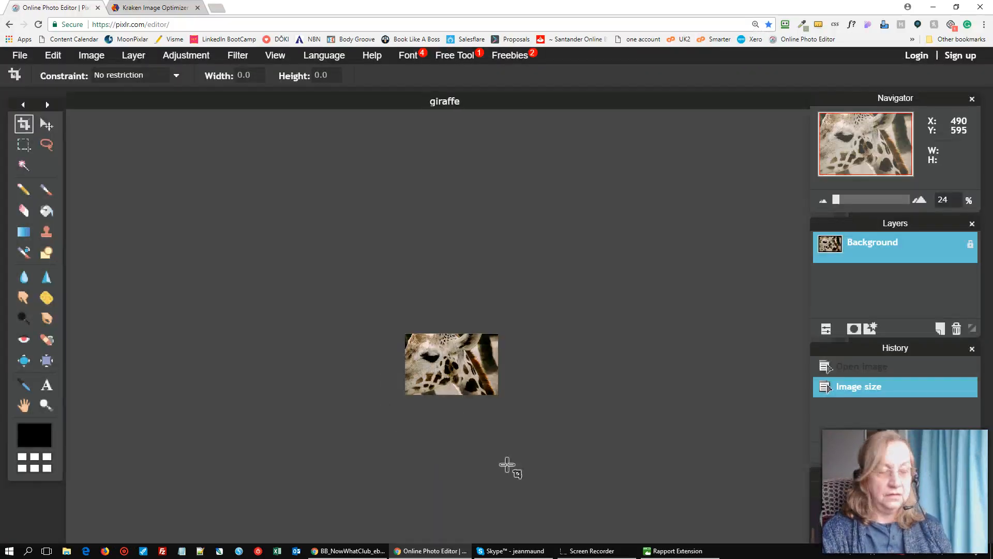
key("ctrl+alt+0")
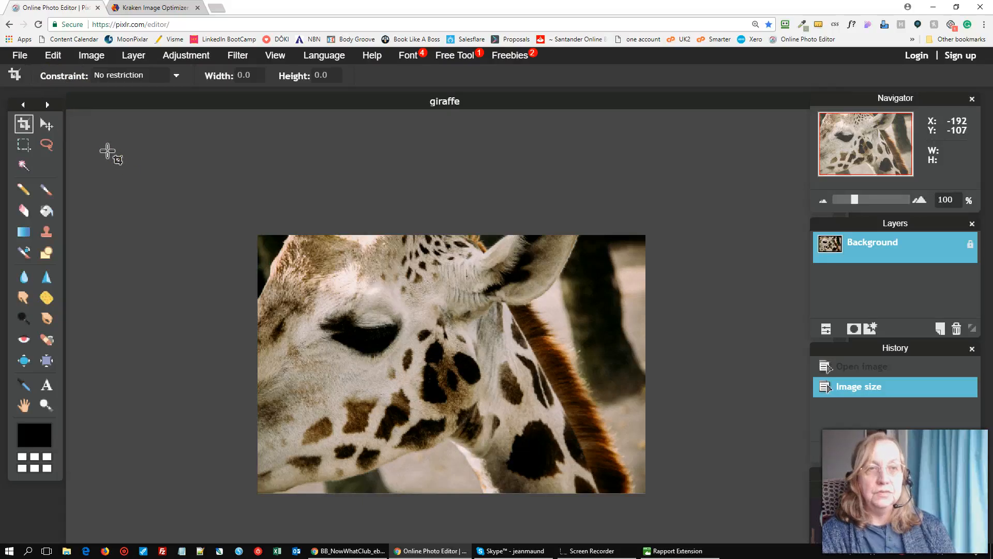
left_click(22, 57)
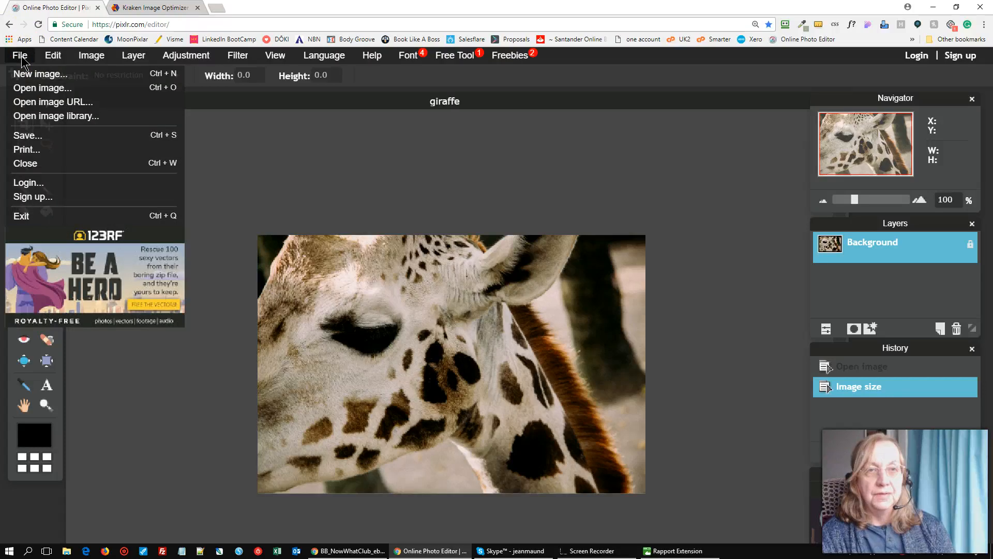
left_click(26, 135)
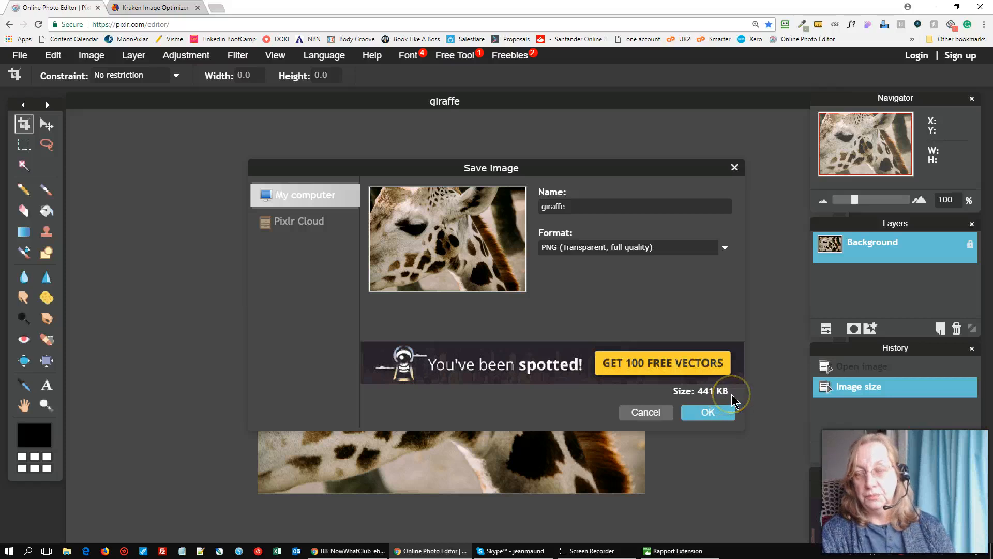
left_click(677, 253)
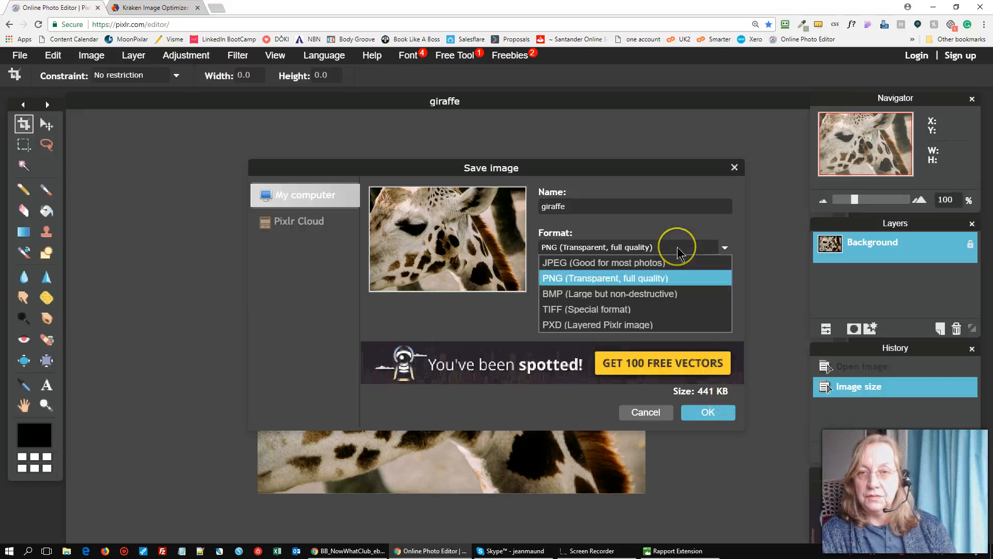
left_click(653, 263)
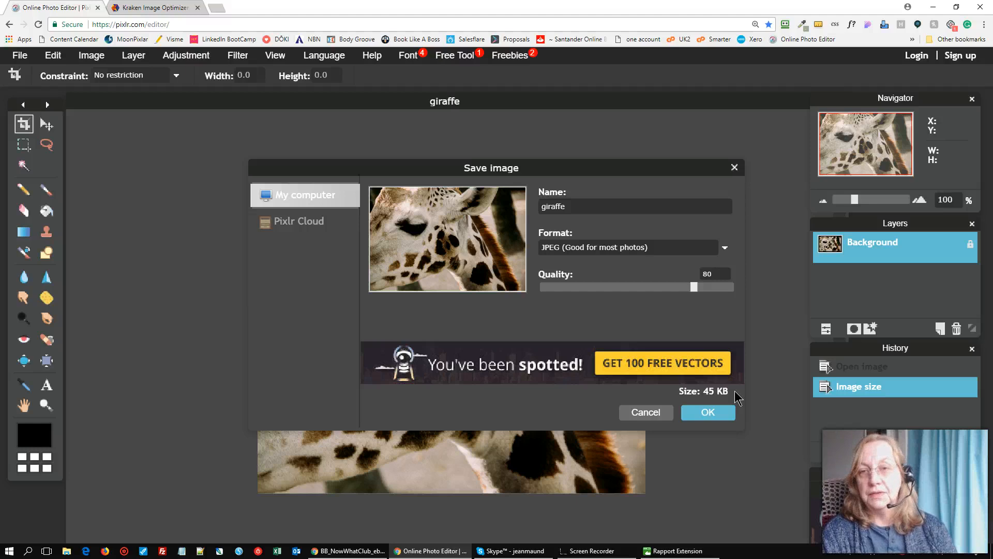
Step: Name the image giraffereducedimagesize and save it in the newsletter_photos folder
left_click(706, 412)
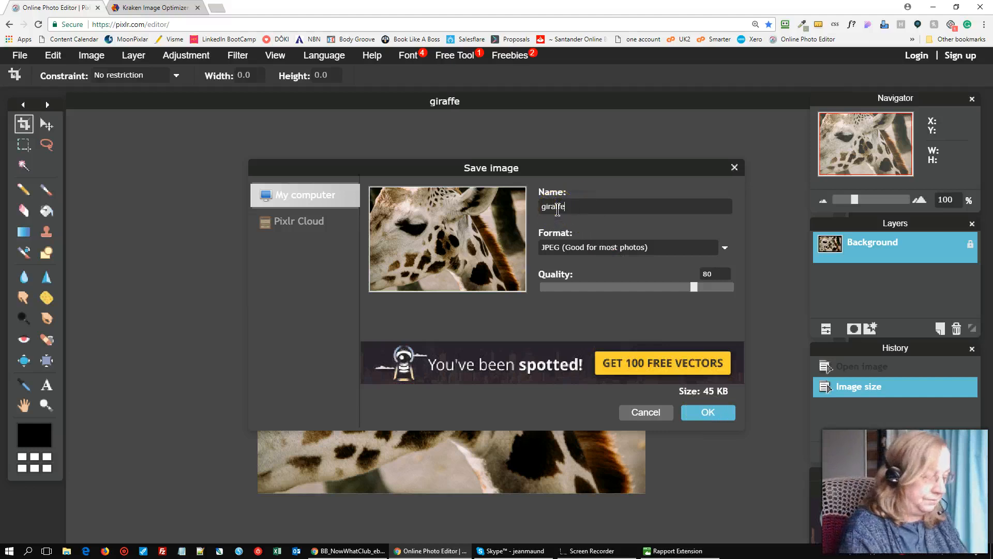
type("reduced")
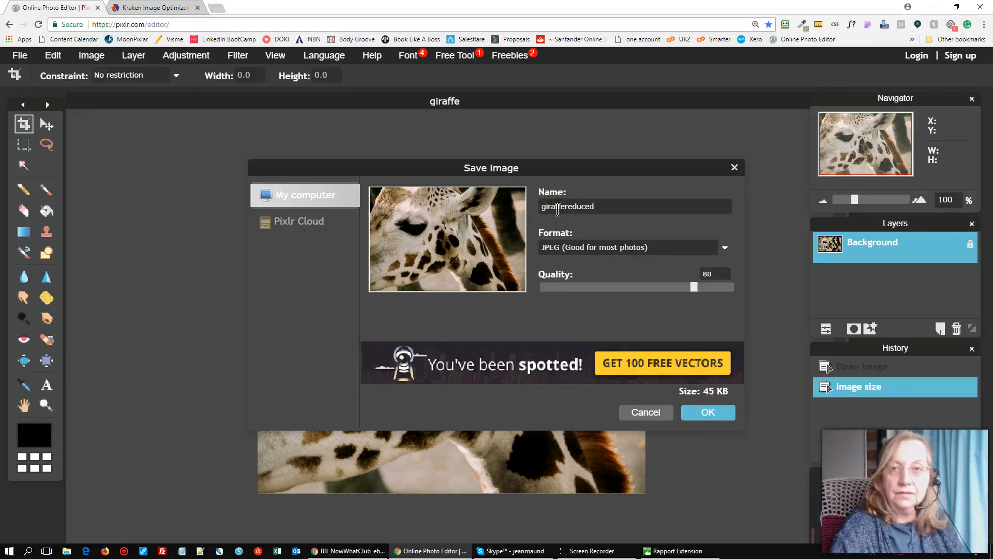
type("i")
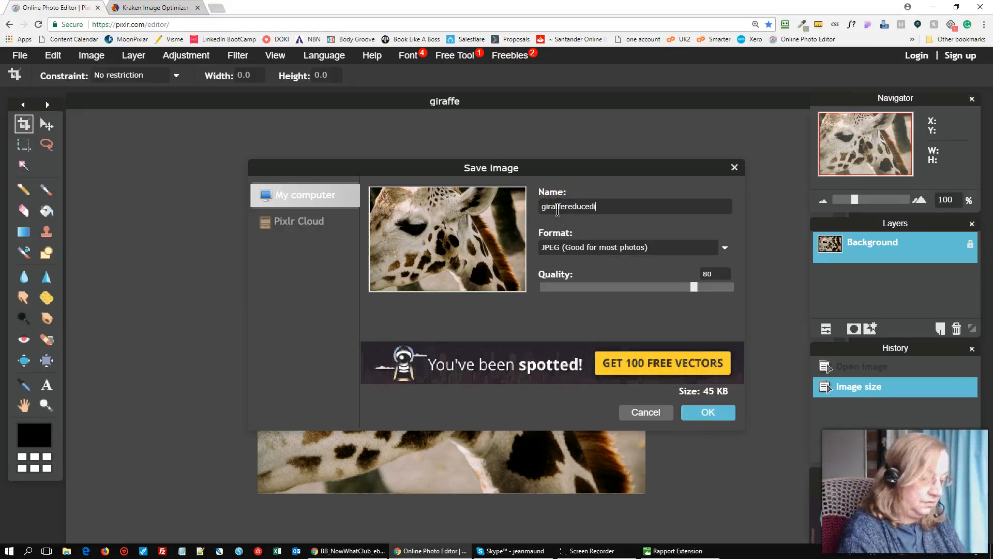
type("magesize")
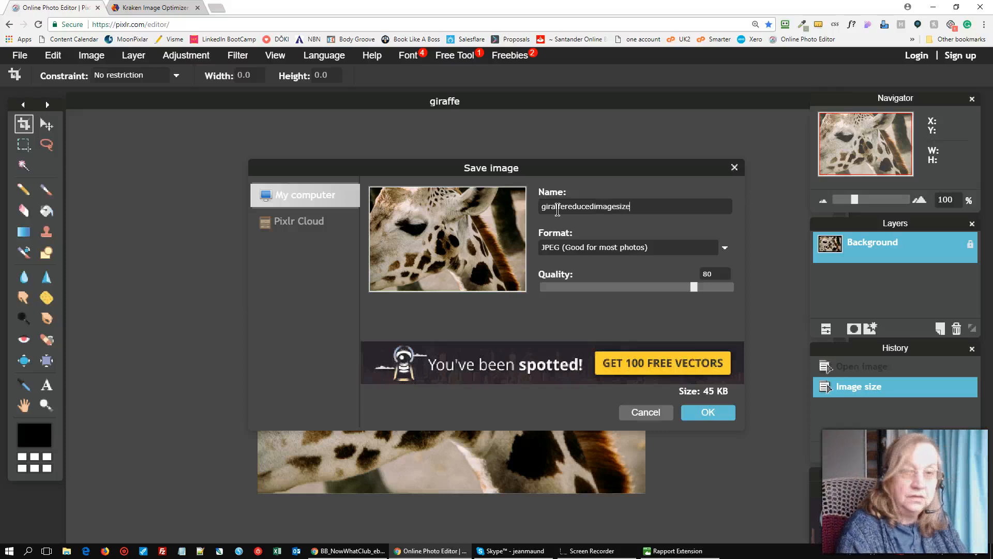
left_click(706, 414)
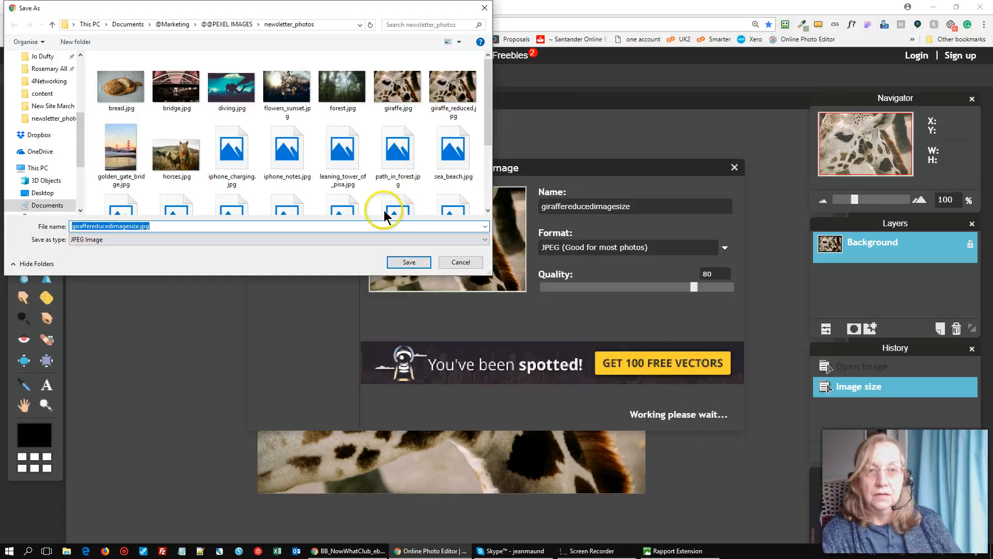
left_click(406, 261)
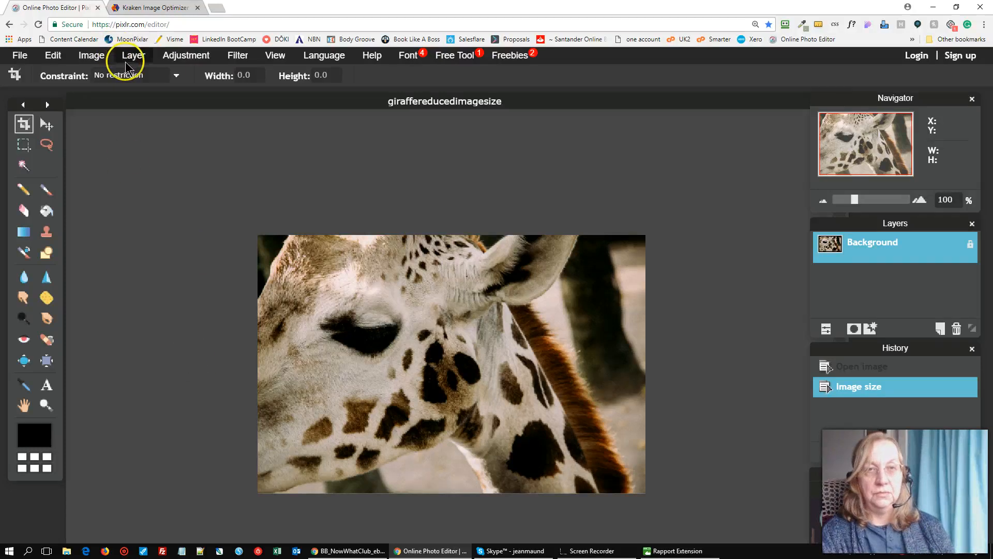
Step: Switch to the Kraken.io site and open its free web interface
left_click(139, 11)
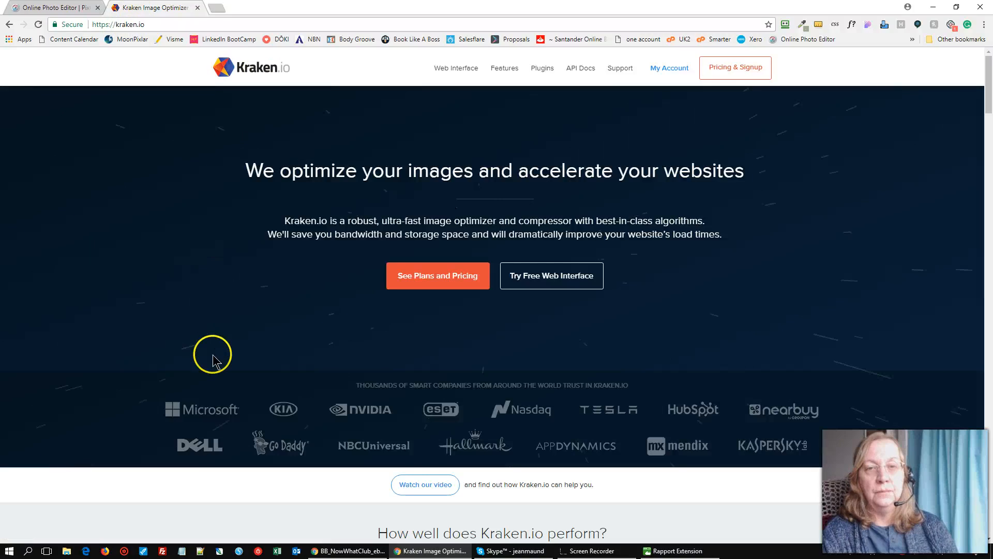
left_click(552, 280)
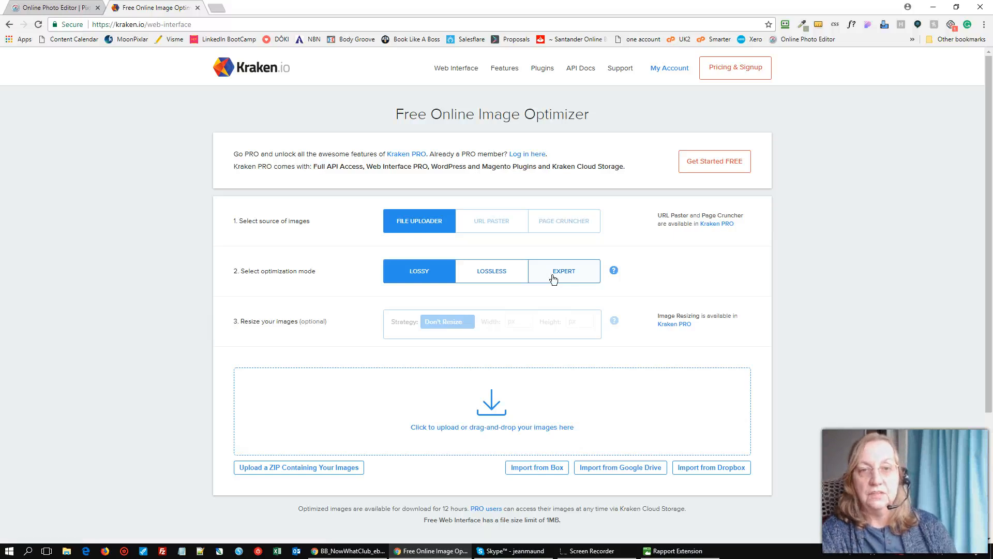
Step: Try to optimize giraffereducedimagesize.jpg in lossy mode, check its progress, and clear it from the file list
left_click(490, 411)
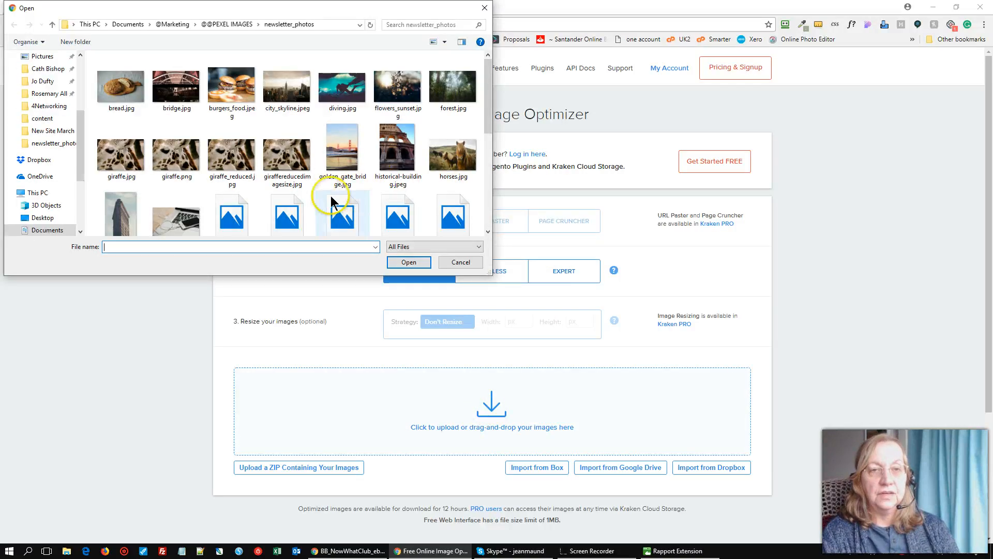
left_click(288, 143)
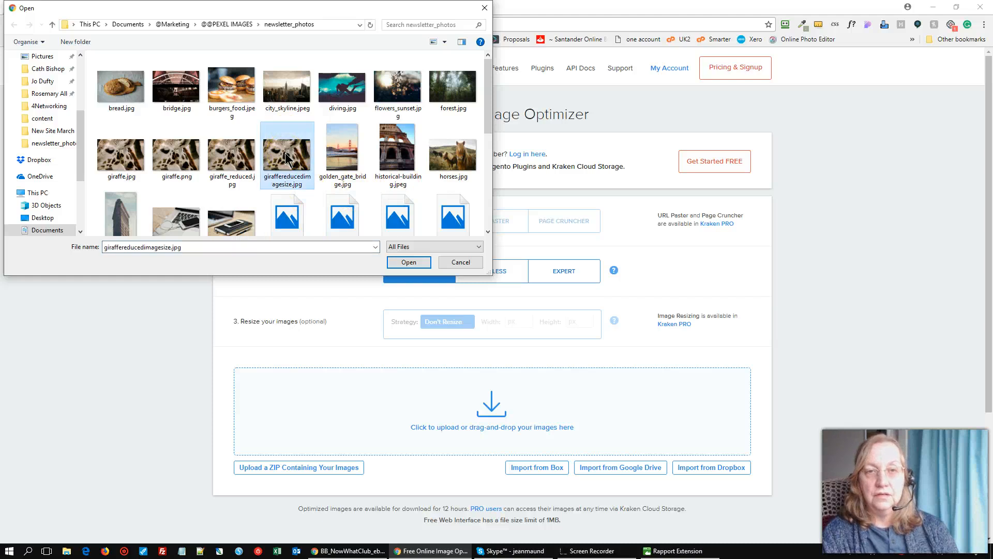
left_click(406, 263)
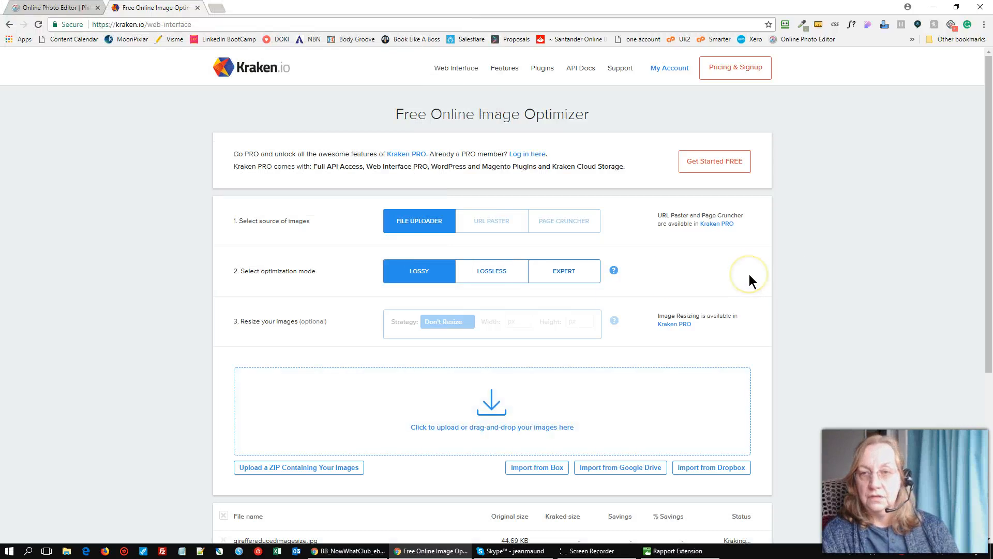
scroll(749, 280, "down", 5)
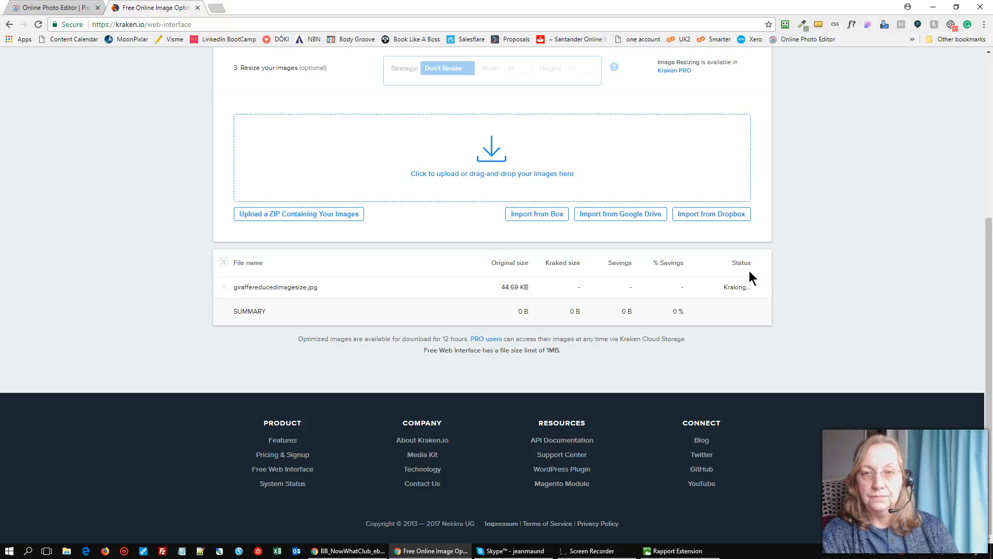
left_click(756, 283)
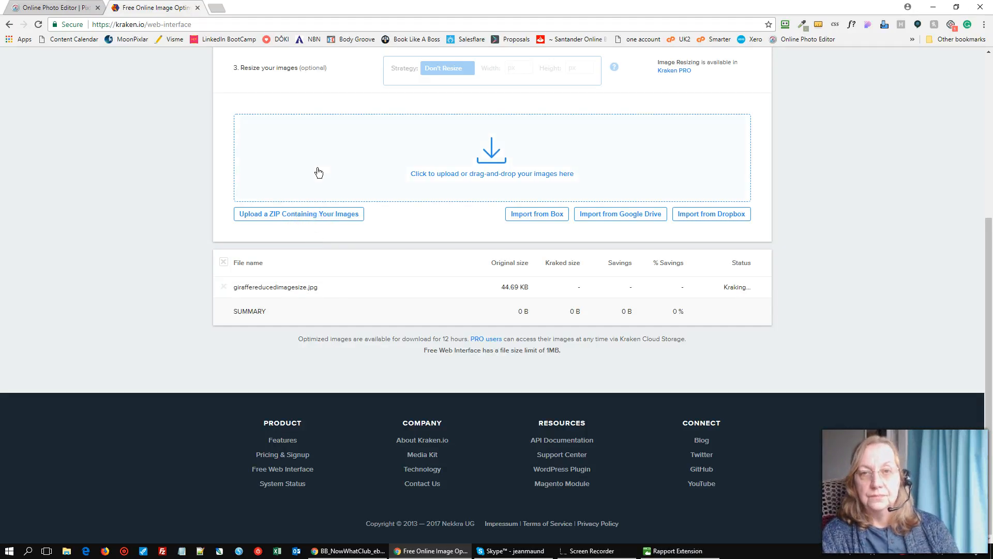
scroll(318, 172, "up", 5)
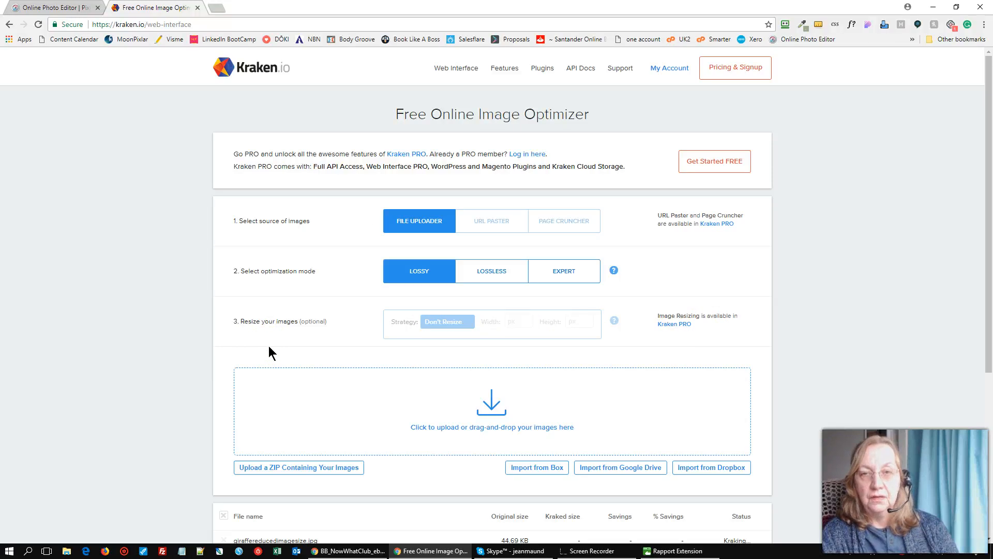
scroll(269, 352, "down", 5)
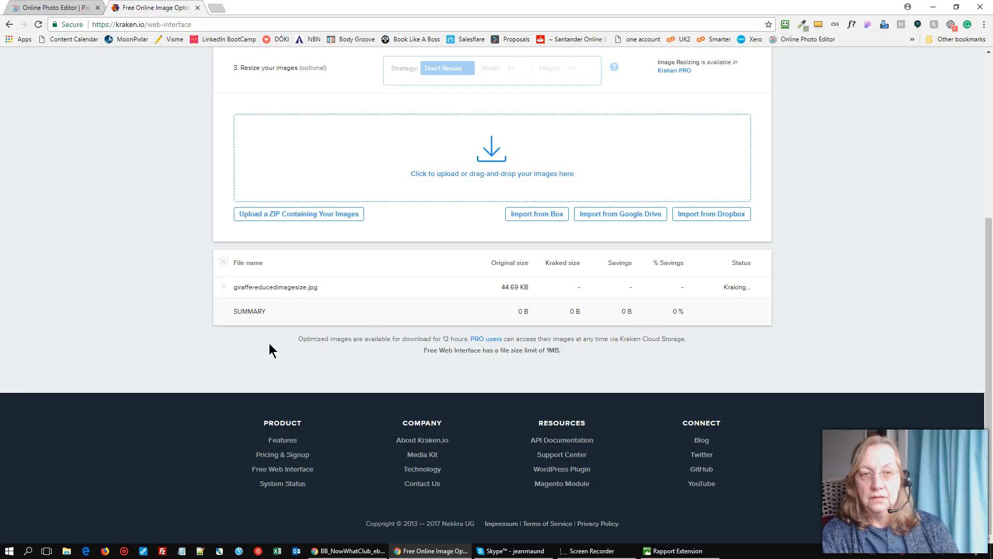
left_click(224, 261)
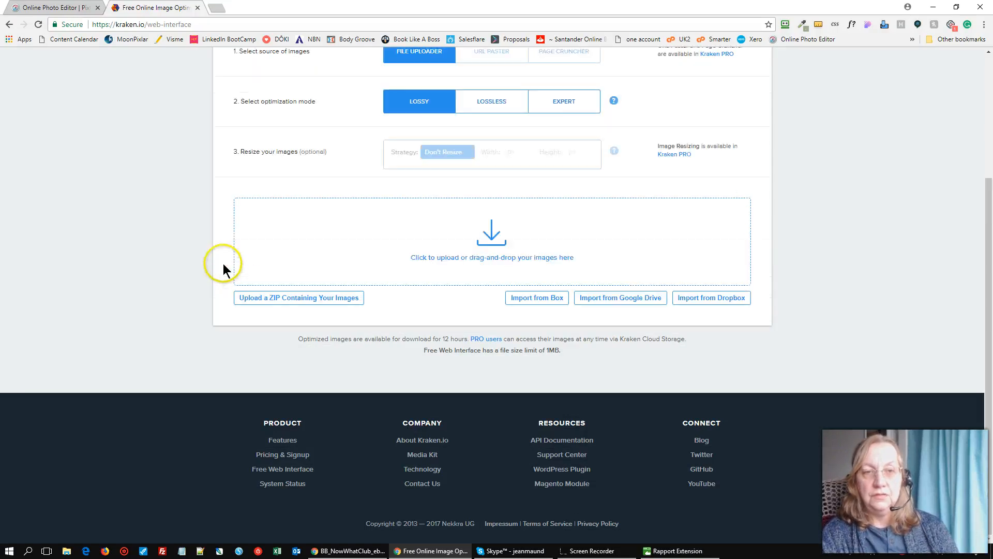
Step: Upload giraffereducedimagesize.jpg from the newsletter_photos folder for lossy optimization and open the optimized file for download
left_click(494, 243)
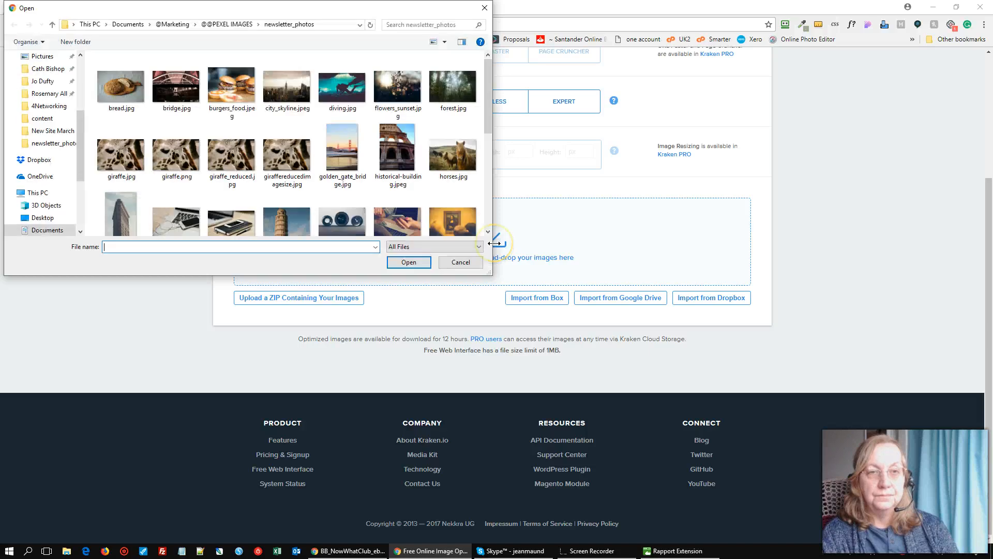
left_click(401, 262)
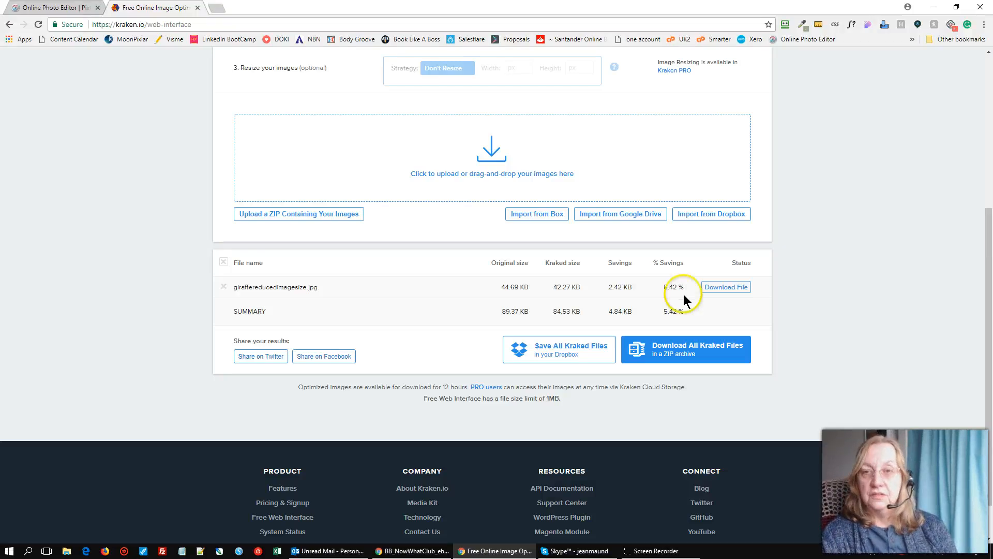
left_click(717, 288)
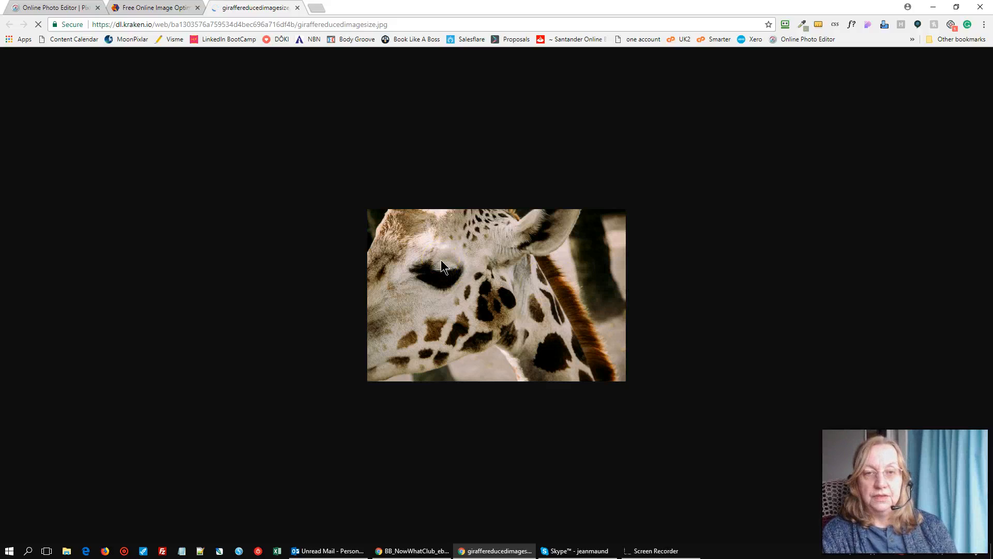
right_click(443, 266)
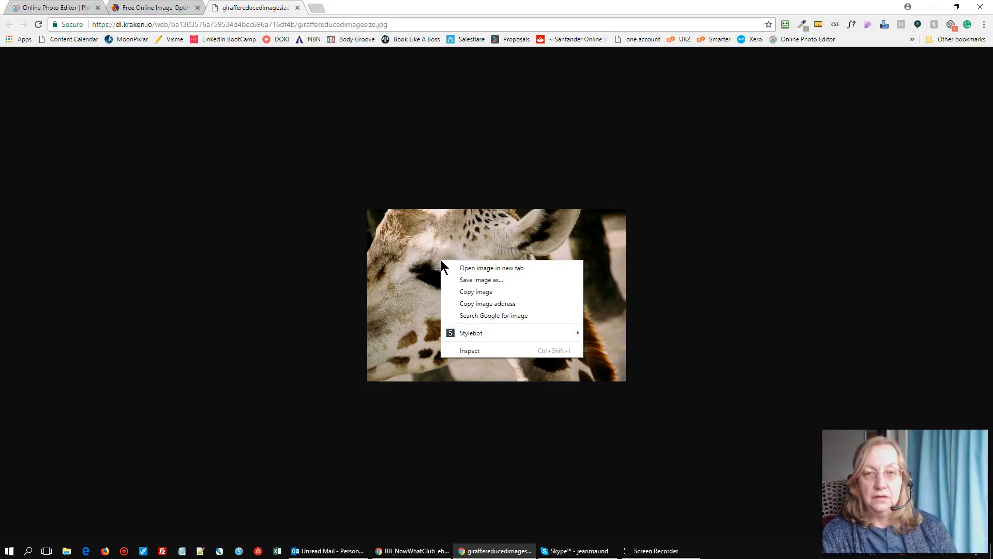
left_click(482, 280)
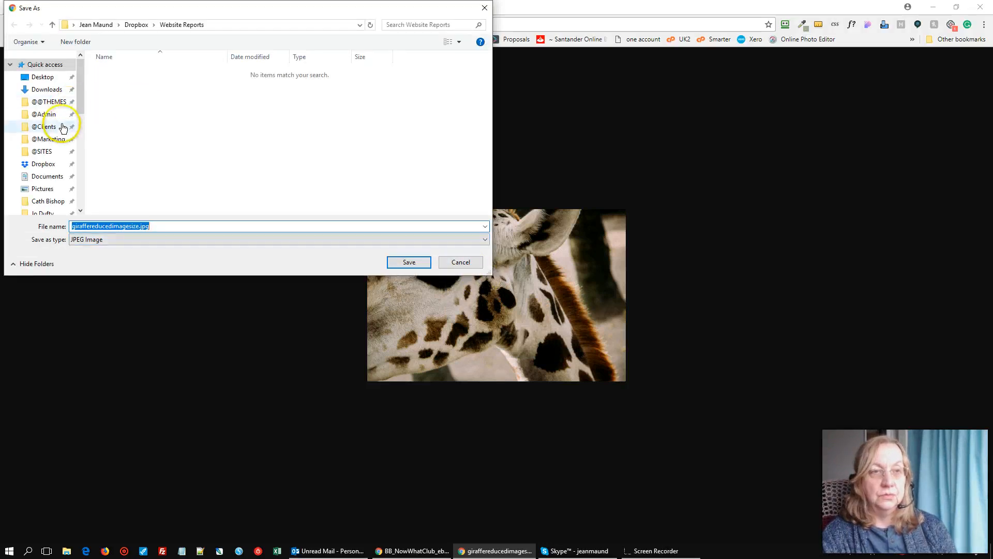
left_click(57, 141)
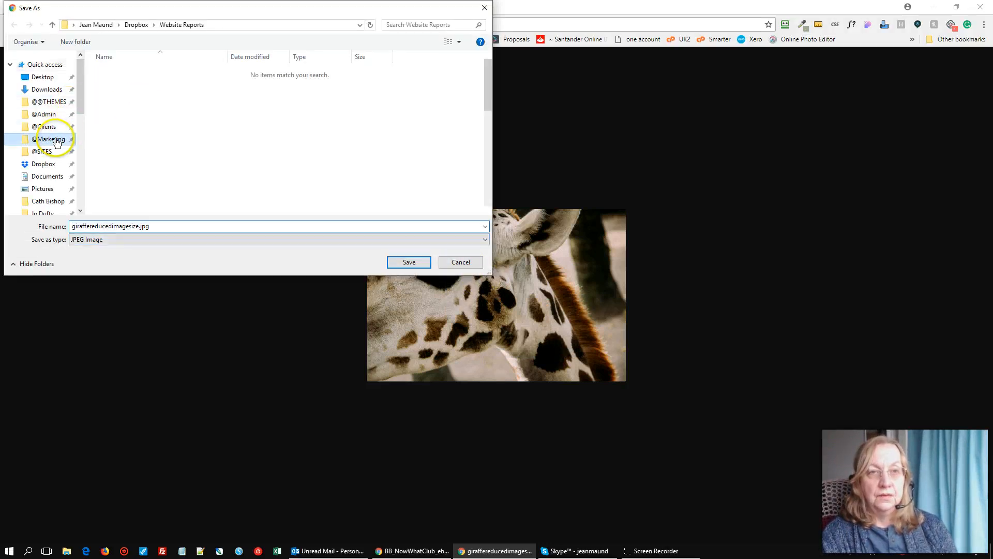
double_click(114, 88)
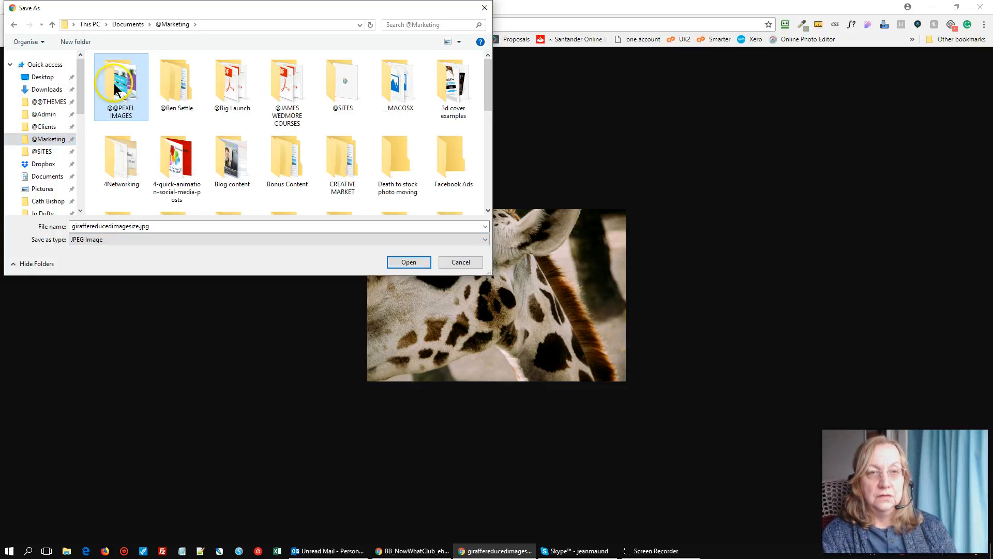
left_click(179, 85)
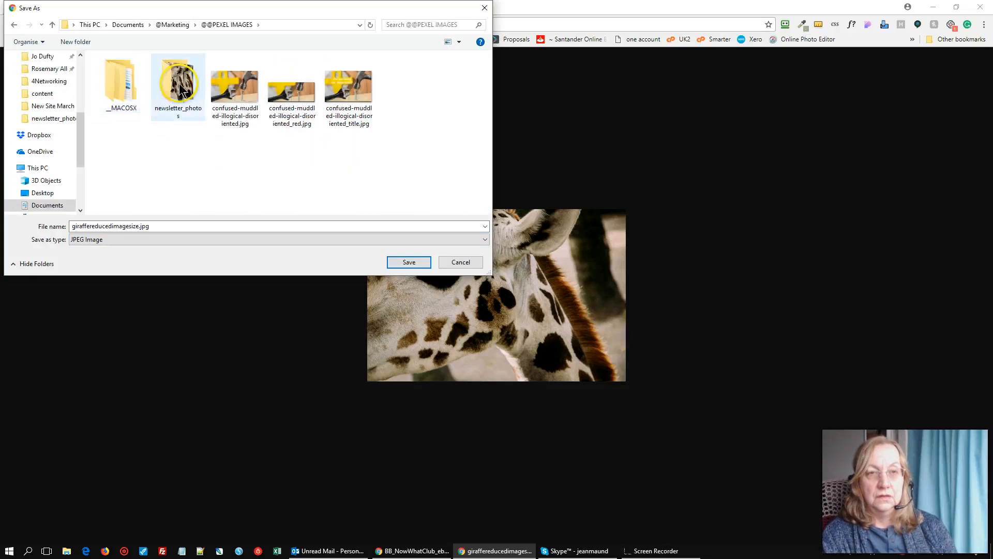
left_click(184, 85)
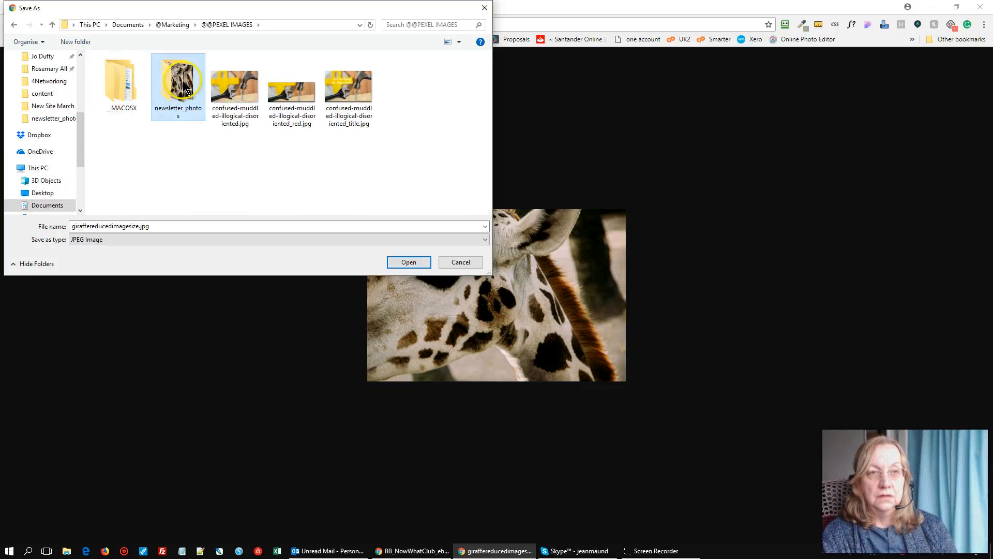
double_click(184, 85)
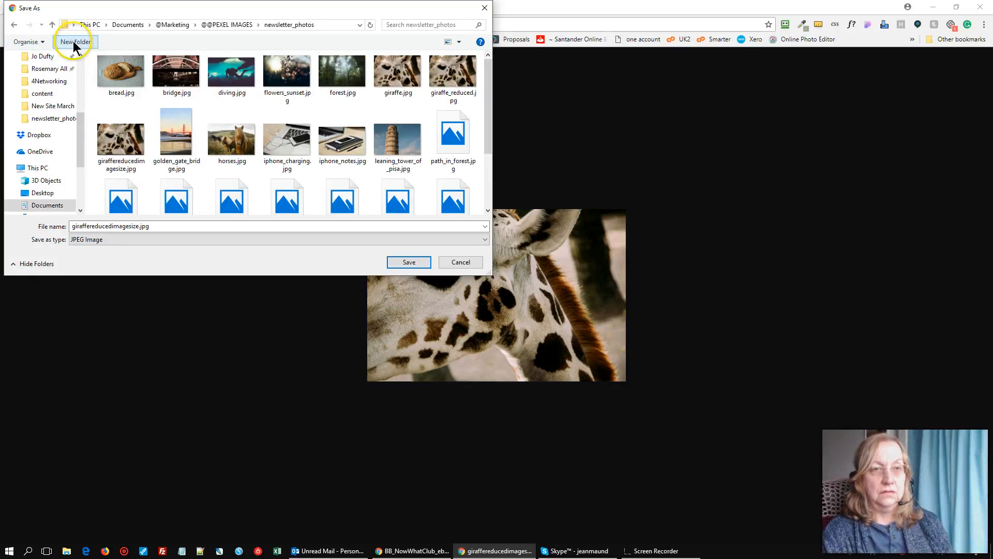
Step: Create a folder named reduced images inside newsletter_photos and save giraffereducedimagesize.jpg in it as a JPEG image
left_click(73, 41)
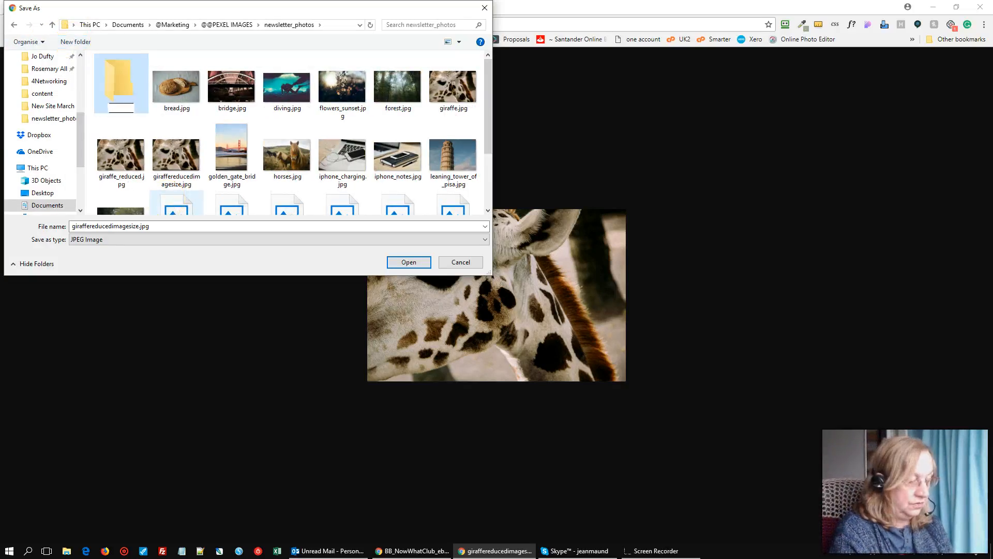
type("reduced images")
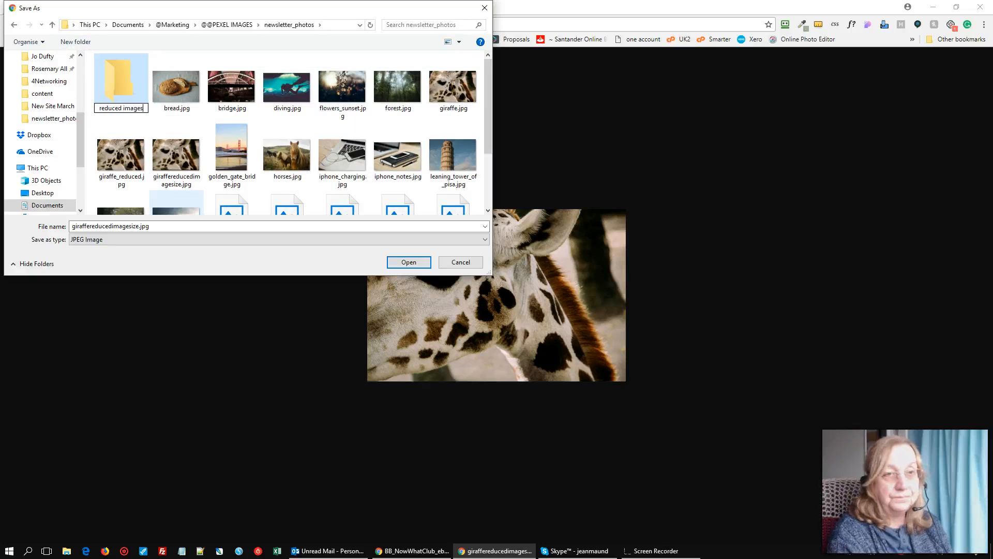
key("Return")
left_click(121, 70)
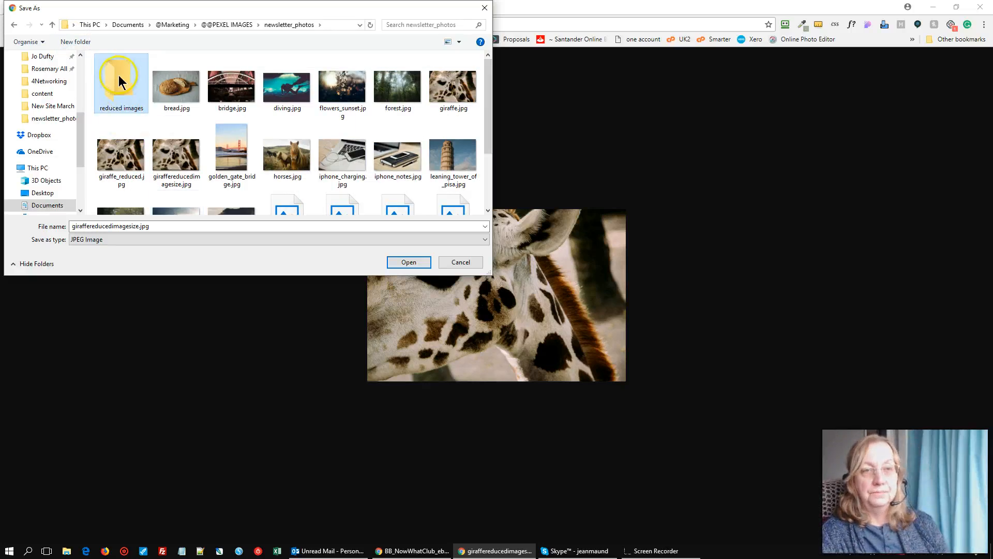
left_click(408, 263)
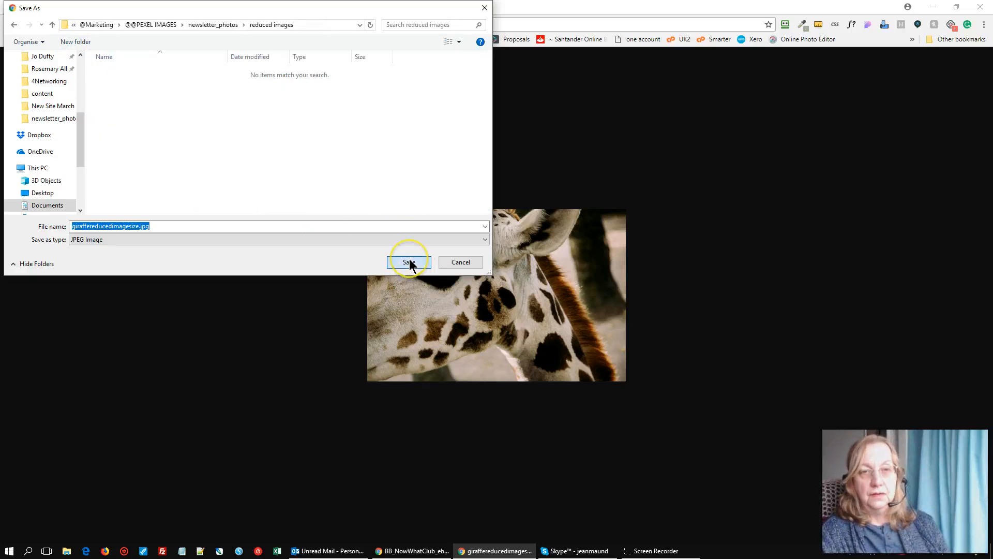
left_click(408, 263)
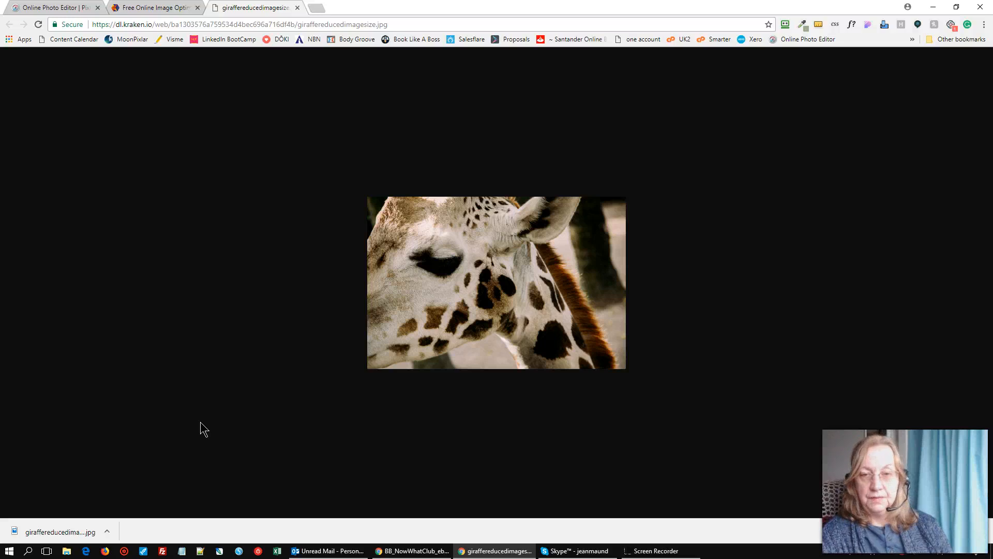
mouse_move(659, 555)
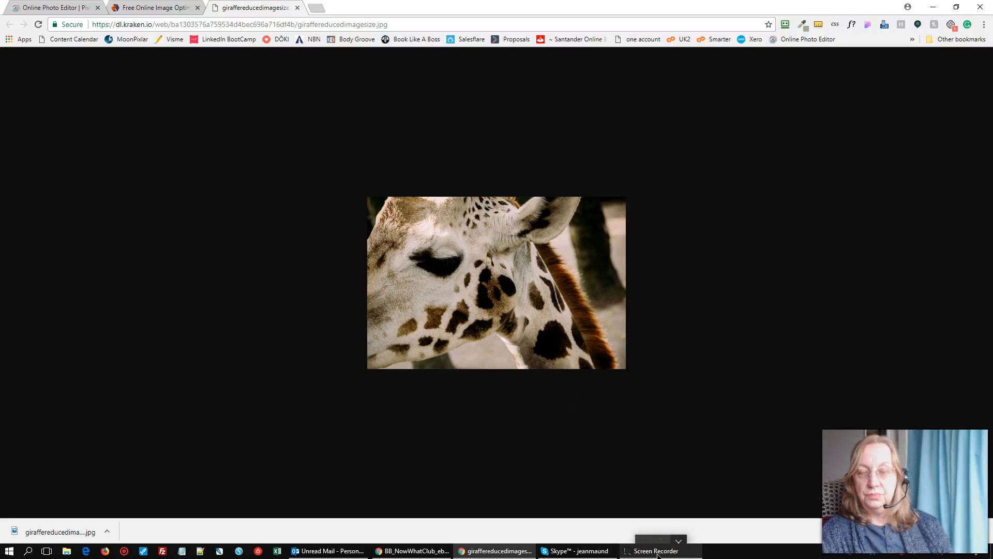